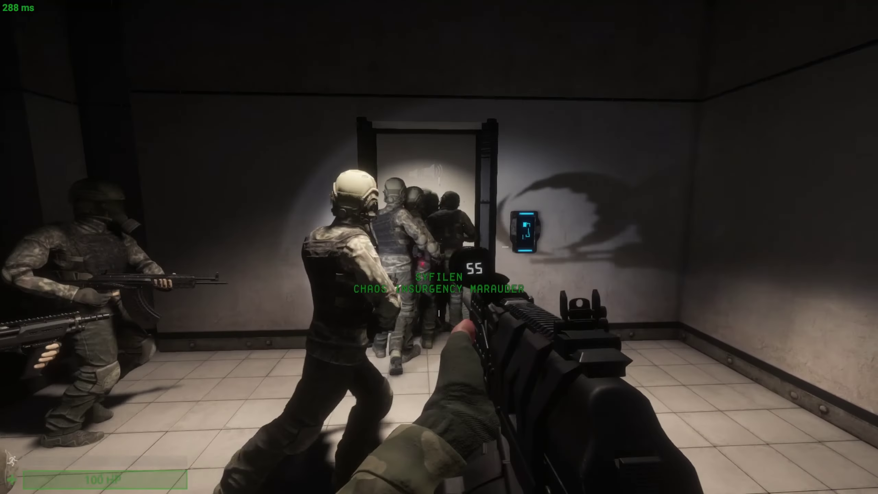
# Step: Advance with the Chaos squad to the corridor doorway and fire the rifle down the corridor
pyautogui.press('w')
pyautogui.click(439, 248)
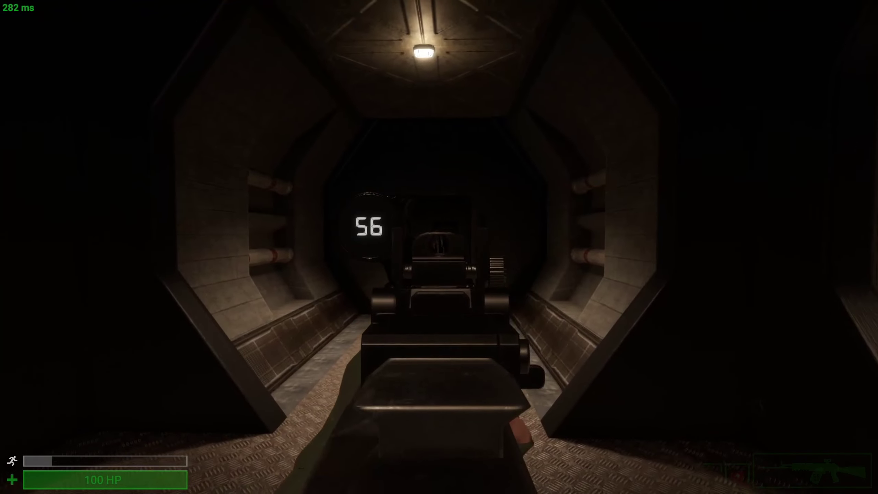
pyautogui.click(440, 247)
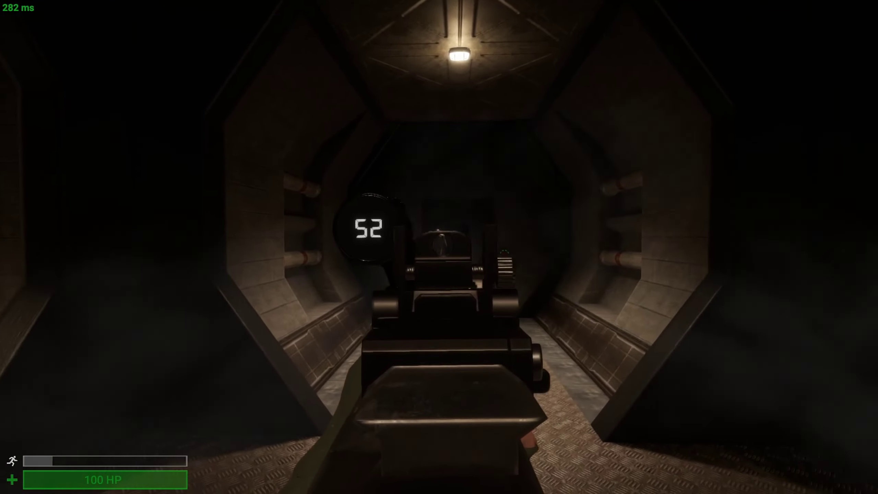
pyautogui.press('w')
pyautogui.press('w')
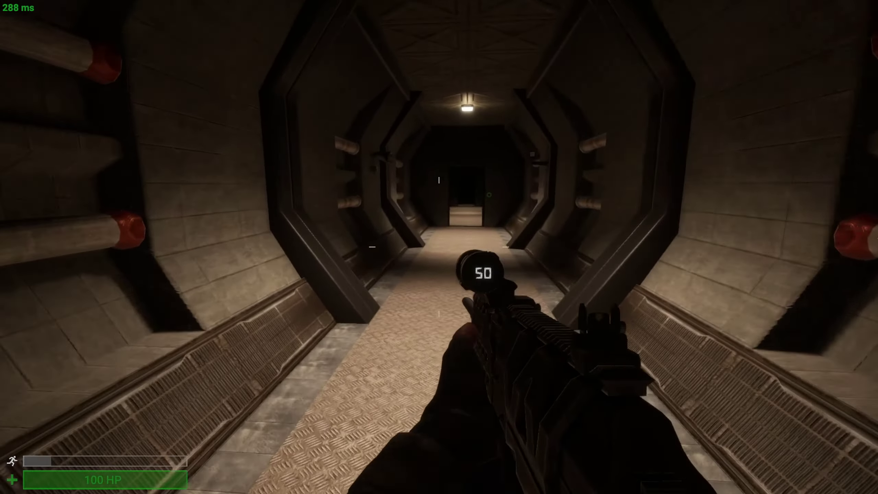
pyautogui.press('w')
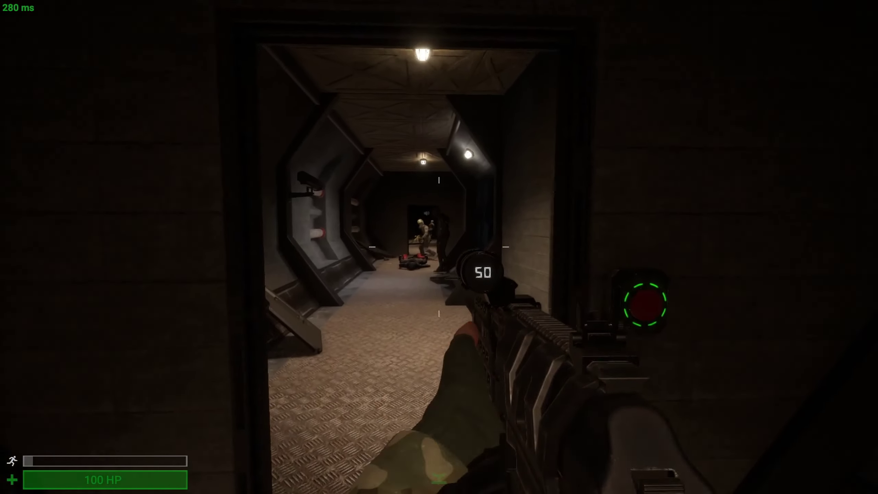
pyautogui.rightClick(439, 247)
pyautogui.click(439, 248)
pyautogui.click(439, 247)
pyautogui.press('s')
pyautogui.click(439, 247)
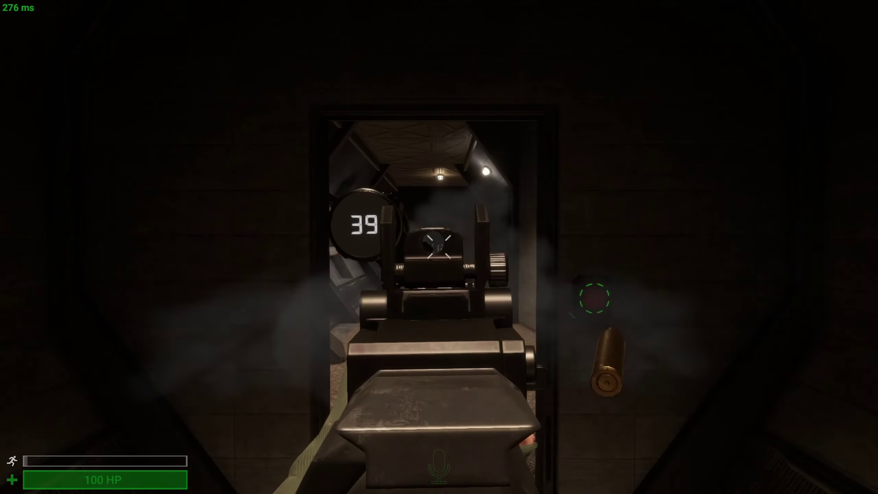
pyautogui.click(439, 247)
pyautogui.click(439, 247)
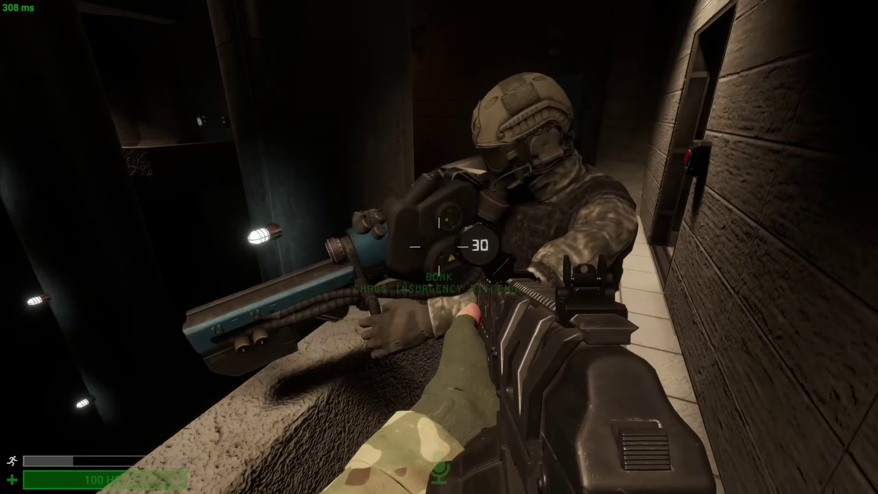
# Step: Follow teammates into the octagonal tunnel and fire an aimed burst at SCP-173
pyautogui.press('w')
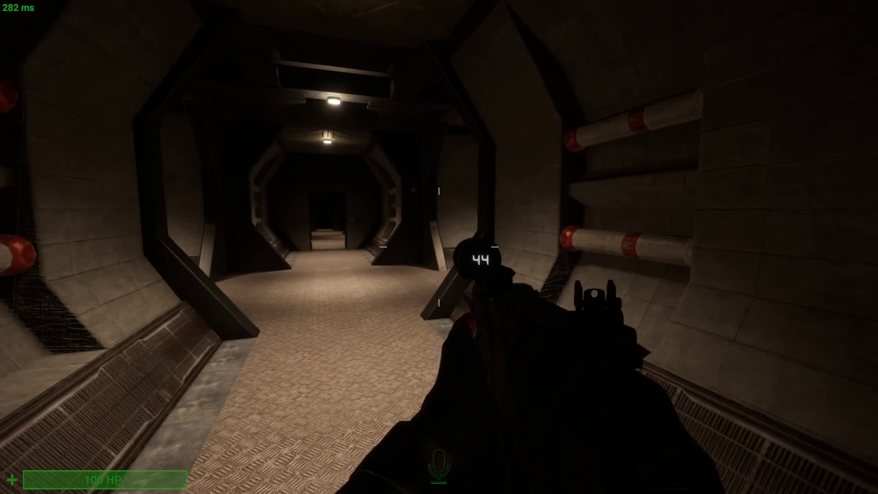
pyautogui.press('w')
pyautogui.press('w')
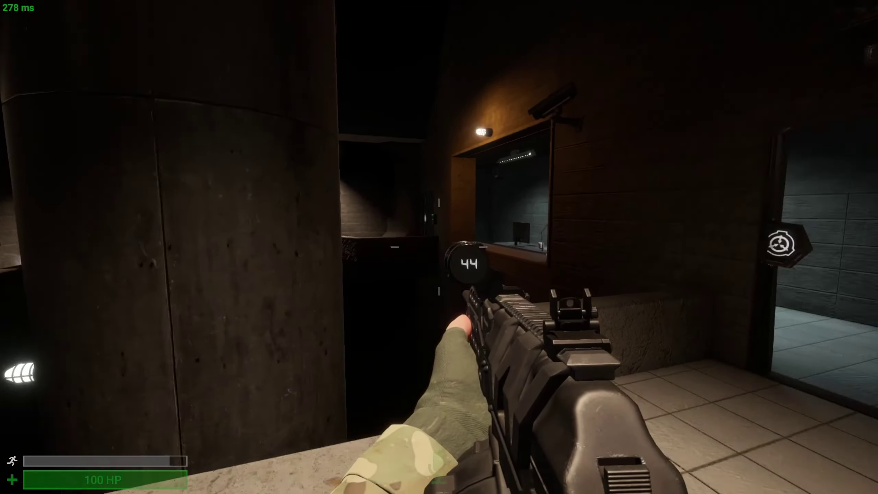
pyautogui.rightClick(439, 247)
pyautogui.click(439, 248)
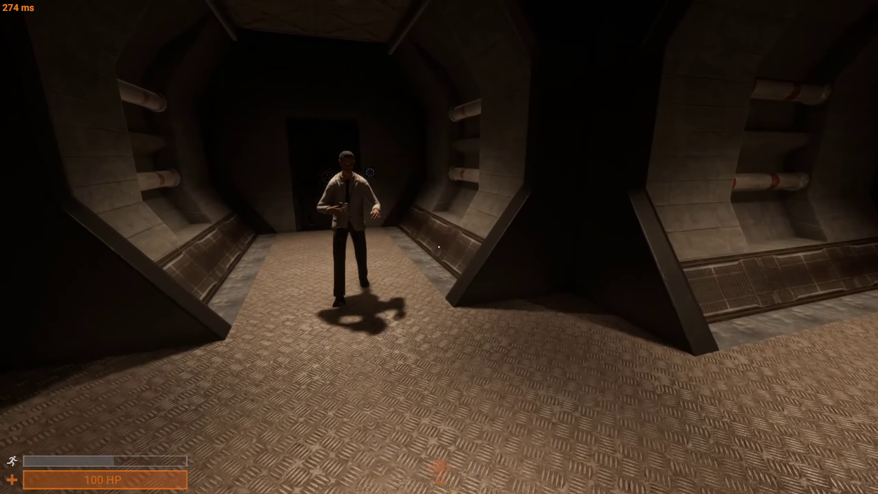
# Step: Walk through the doorway and past the other scientist into the darker passage
pyautogui.press('w')
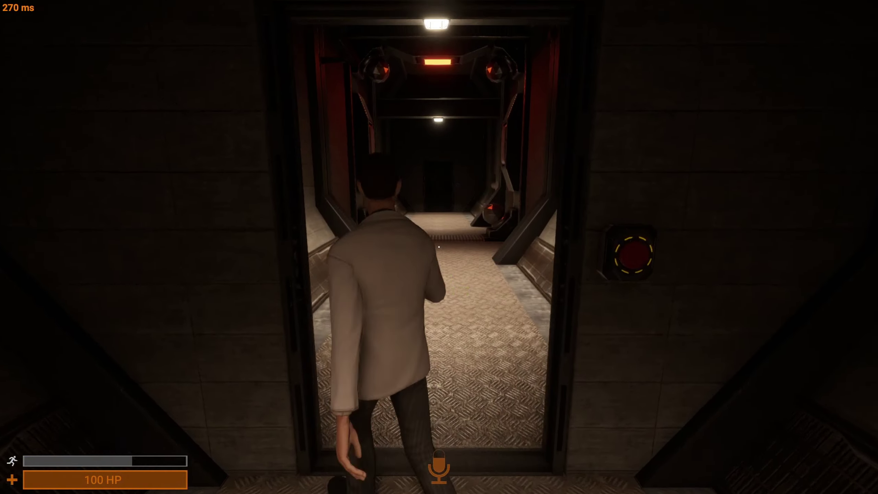
pyautogui.press('w')
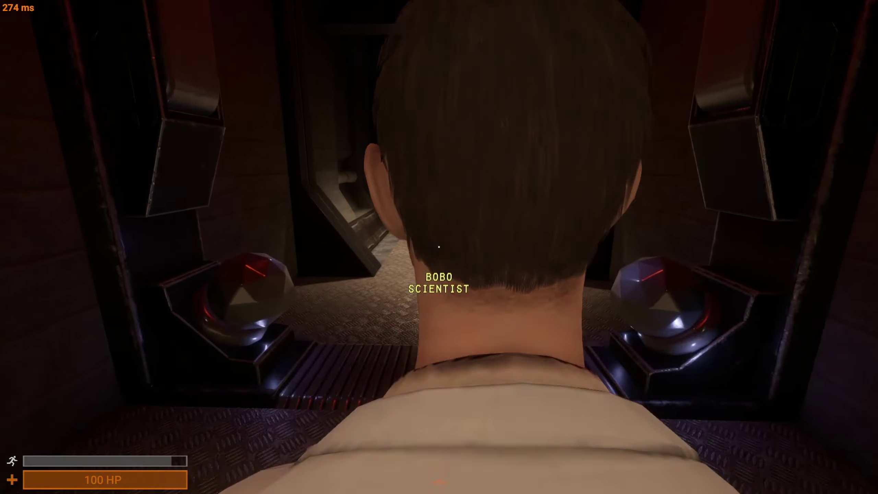
pyautogui.press('w')
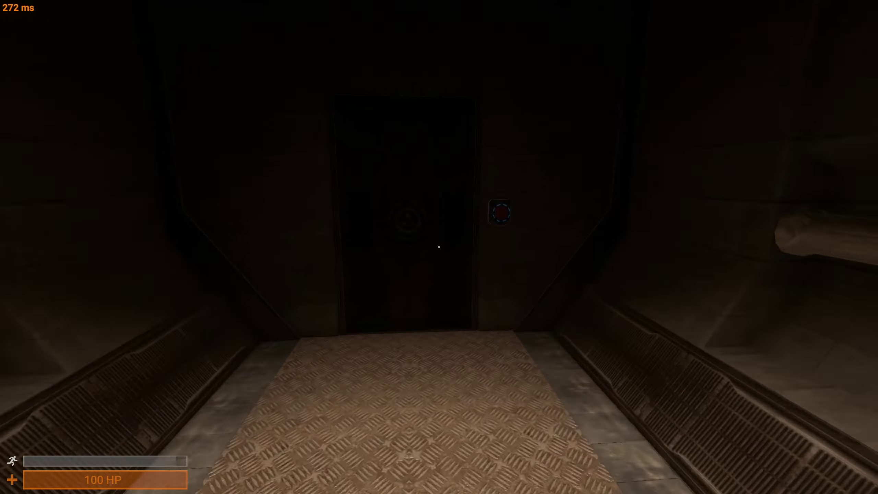
pyautogui.press('w')
pyautogui.press('w')
pyautogui.press('w')
pyautogui.press('w')
pyautogui.press('w')
pyautogui.press('w')
pyautogui.press('w')
pyautogui.press('w')
pyautogui.press('w')
pyautogui.press('w')
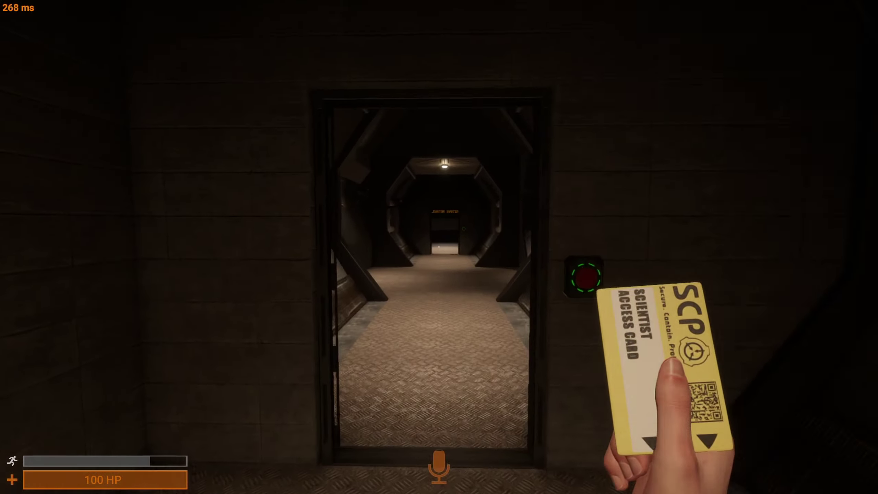